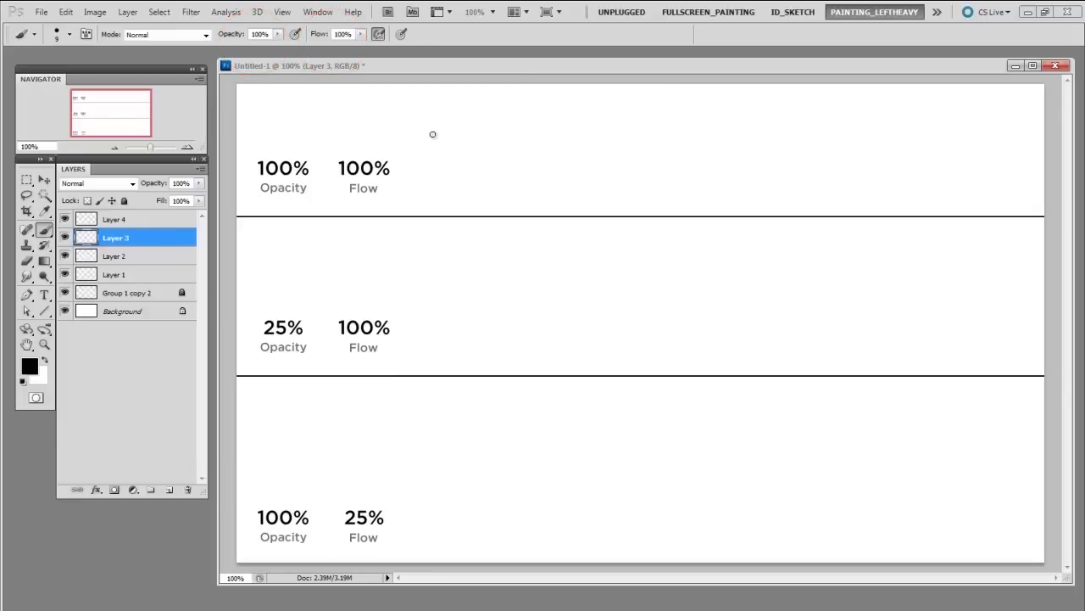
# Paint a black wavy line, diagonal hatching and a broad scribble across the top row.
pyautogui.moveTo(418, 147); pyautogui.dragTo(680, 113)
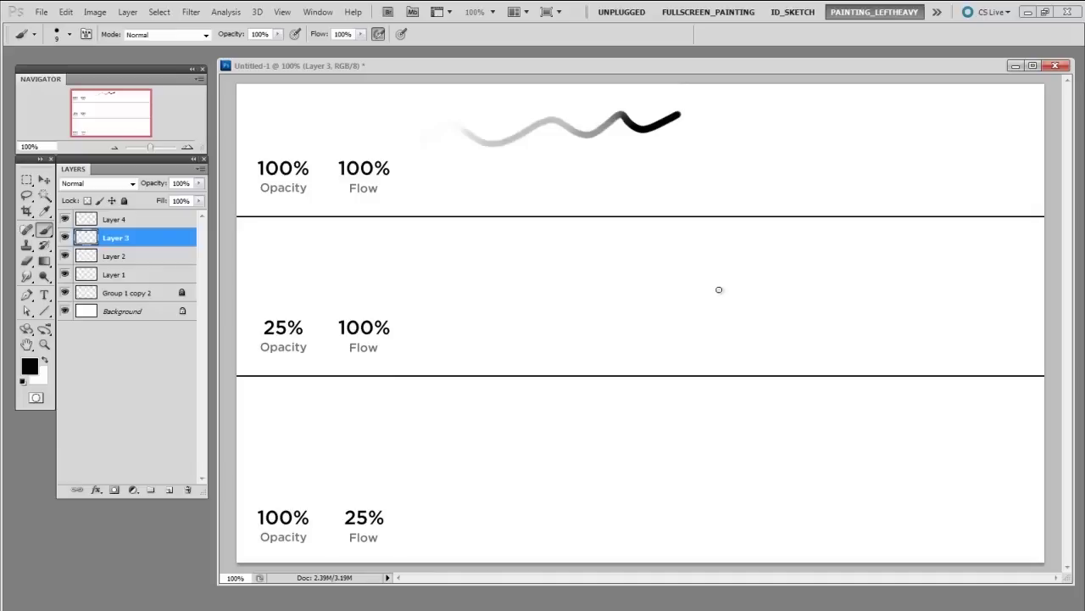
pyautogui.moveTo(679, 152)
pyautogui.mouseDown()
pyautogui.moveTo(681, 165)
pyautogui.moveTo(712, 166)
pyautogui.moveTo(812, 133)
pyautogui.moveTo(868, 146)
pyautogui.moveTo(763, 183)
pyautogui.moveTo(895, 166)
pyautogui.moveTo(757, 195)
pyautogui.mouseUp()
pyautogui.press(']')
pyautogui.press(']')
pyautogui.press(']')
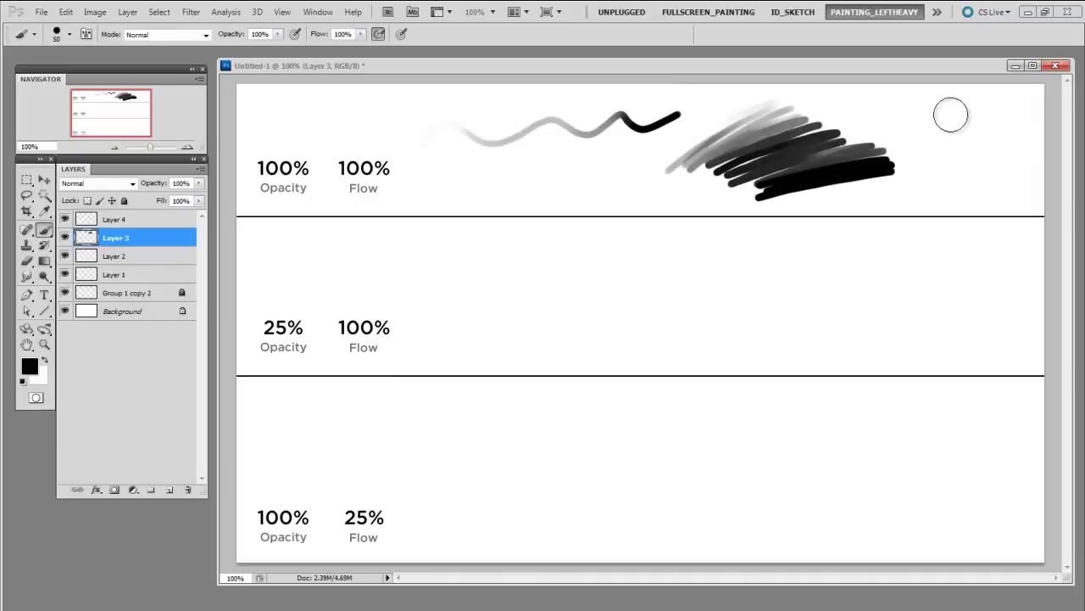
pyautogui.moveTo(950, 111)
pyautogui.mouseDown()
pyautogui.moveTo(941, 144)
pyautogui.moveTo(999, 158)
pyautogui.moveTo(1001, 174)
pyautogui.moveTo(882, 190)
pyautogui.moveTo(927, 184)
pyautogui.moveTo(882, 208)
pyautogui.mouseUp()
pyautogui.press('[')
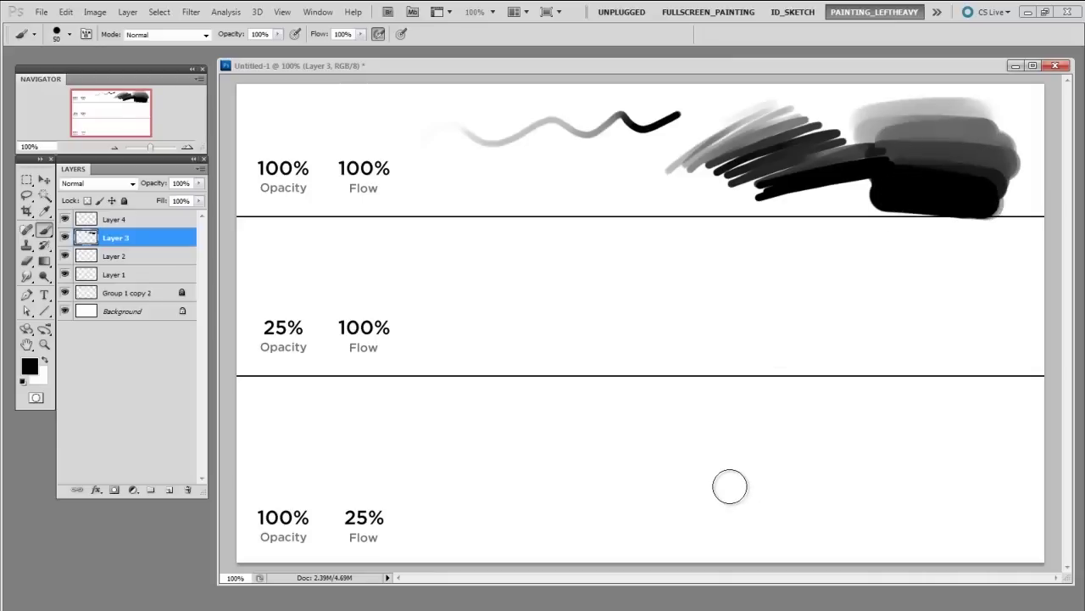
pyautogui.press('[')
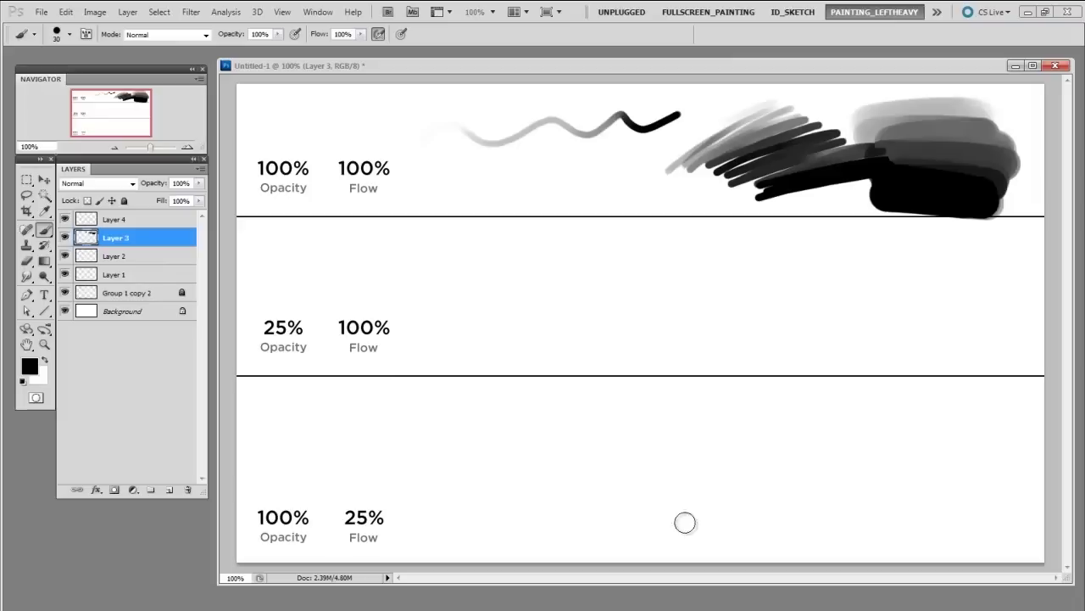
# Lower brush opacity to 25% and paint a pale wavy stroke in the middle row.
pyautogui.click(277, 34)
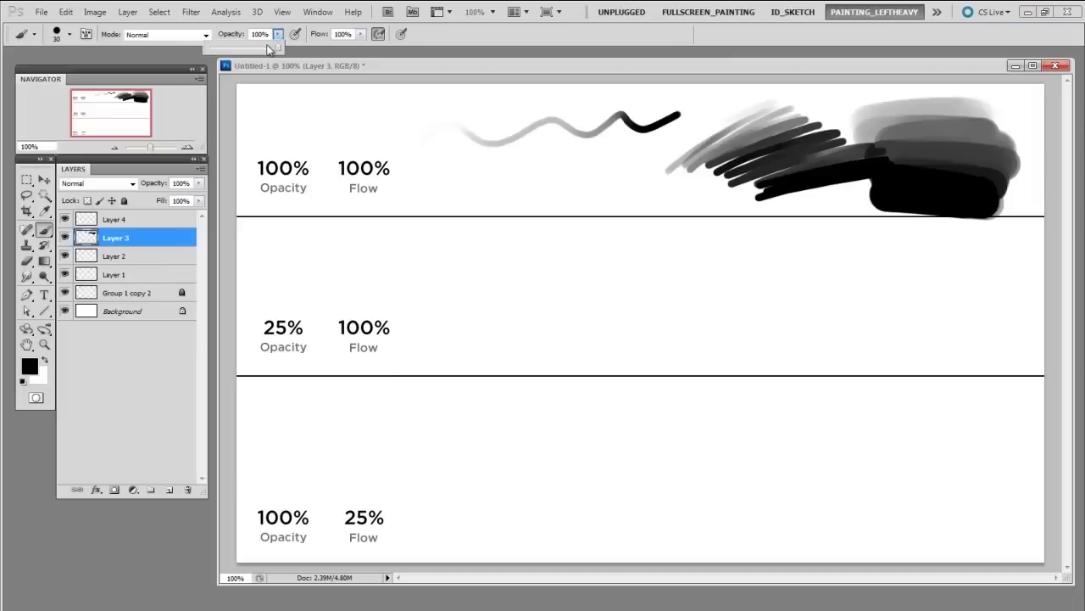
pyautogui.moveTo(227, 55); pyautogui.dragTo(225, 55)
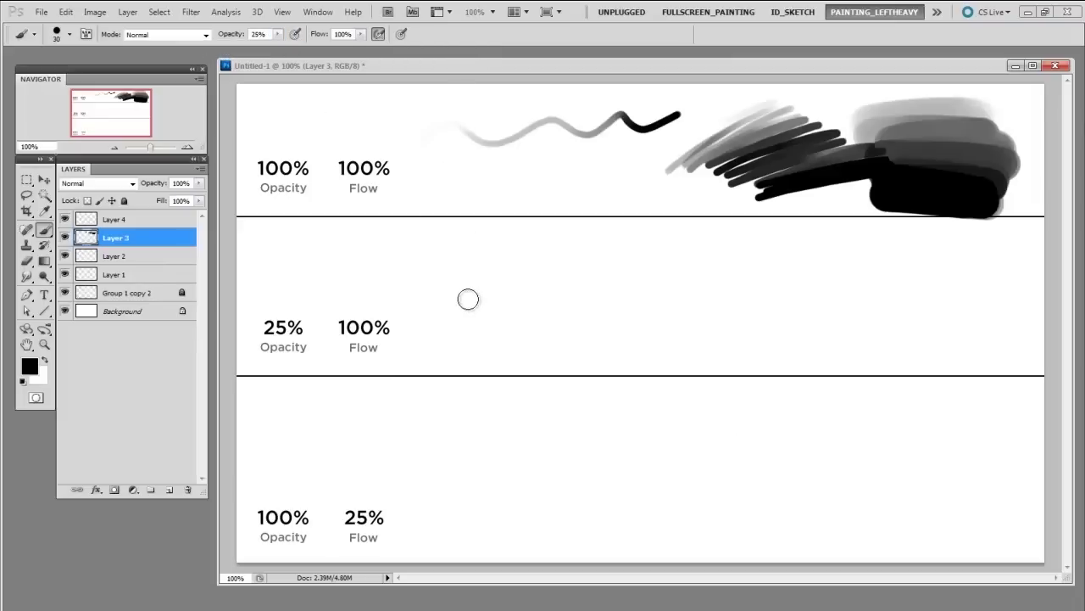
pyautogui.press('[')
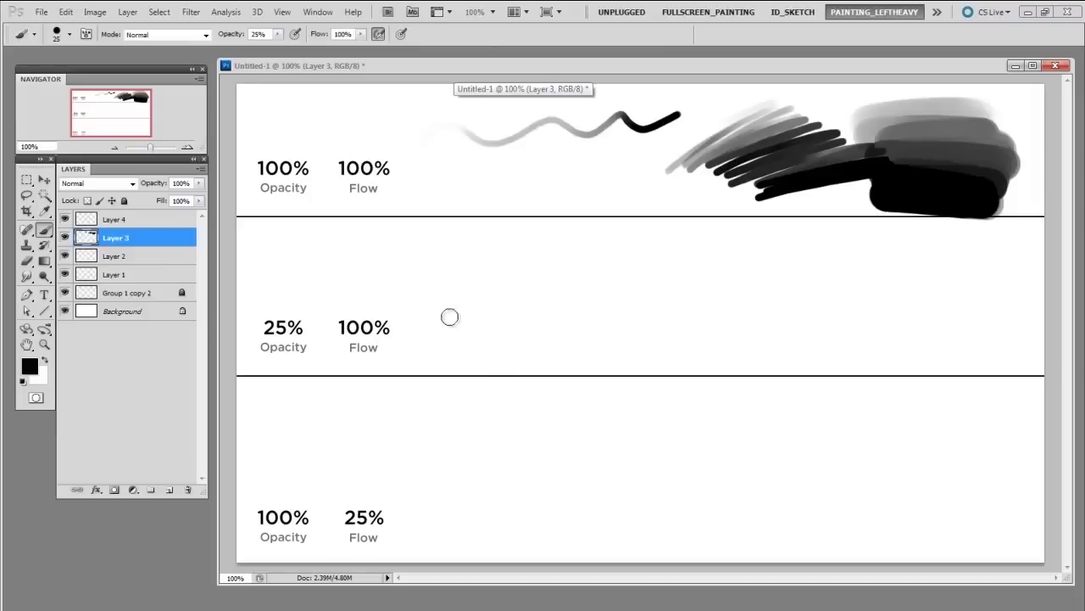
pyautogui.moveTo(441, 264)
pyautogui.mouseDown()
pyautogui.moveTo(654, 279)
pyautogui.moveTo(689, 269)
pyautogui.mouseUp()
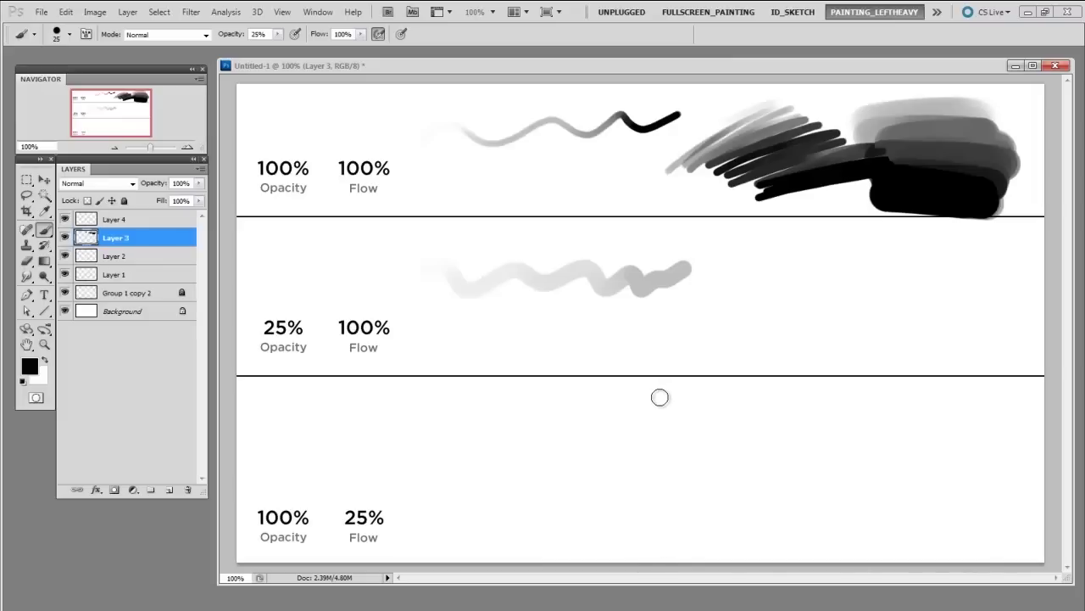
# At brush size 15, add light grey strokes, a darker diagonal and scribbled patches across the middle row.
pyautogui.press('[')
pyautogui.moveTo(506, 339)
pyautogui.mouseDown()
pyautogui.moveTo(758, 308)
pyautogui.moveTo(721, 293)
pyautogui.moveTo(729, 328)
pyautogui.moveTo(751, 334)
pyautogui.moveTo(770, 294)
pyautogui.moveTo(809, 280)
pyautogui.moveTo(763, 305)
pyautogui.moveTo(751, 331)
pyautogui.moveTo(804, 283)
pyautogui.moveTo(764, 270)
pyautogui.mouseUp()
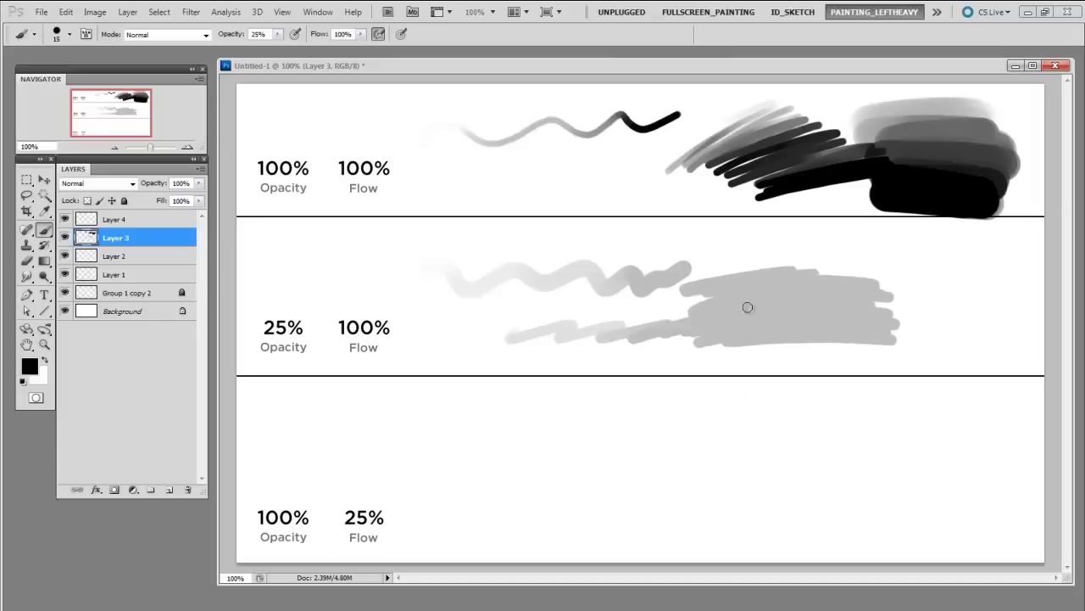
pyautogui.moveTo(747, 307); pyautogui.dragTo(746, 329)
pyautogui.moveTo(730, 256)
pyautogui.mouseDown()
pyautogui.moveTo(689, 343)
pyautogui.moveTo(763, 255)
pyautogui.moveTo(727, 310)
pyautogui.moveTo(766, 265)
pyautogui.moveTo(751, 244)
pyautogui.moveTo(642, 356)
pyautogui.moveTo(780, 259)
pyautogui.moveTo(691, 360)
pyautogui.moveTo(786, 265)
pyautogui.moveTo(763, 227)
pyautogui.moveTo(753, 291)
pyautogui.moveTo(687, 354)
pyautogui.moveTo(775, 235)
pyautogui.moveTo(691, 365)
pyautogui.moveTo(807, 259)
pyautogui.mouseUp()
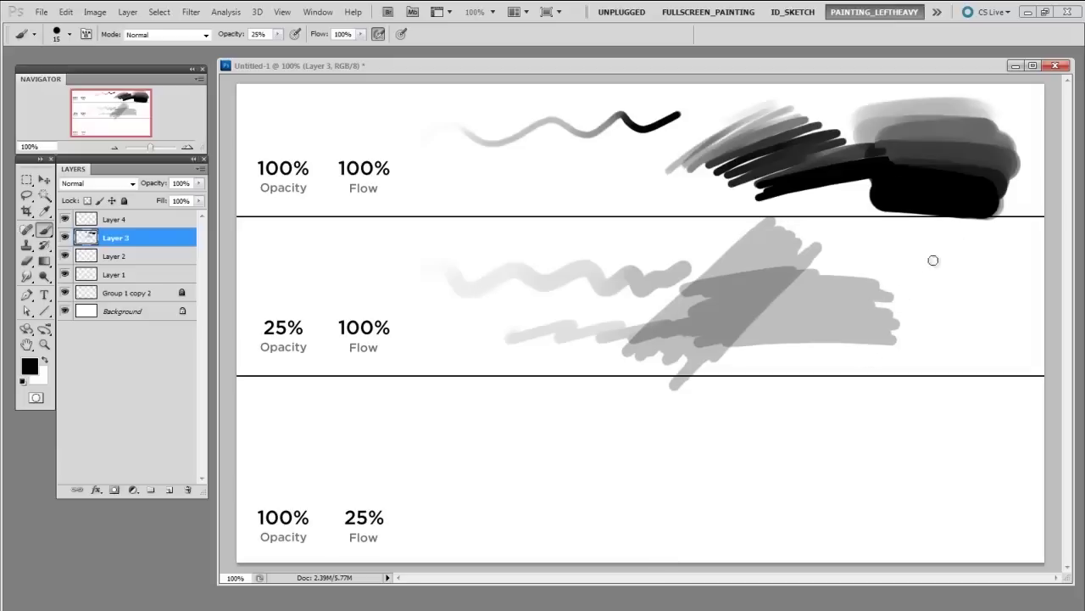
pyautogui.moveTo(923, 254)
pyautogui.mouseDown()
pyautogui.moveTo(872, 265)
pyautogui.moveTo(892, 315)
pyautogui.moveTo(987, 334)
pyautogui.moveTo(976, 336)
pyautogui.moveTo(1027, 302)
pyautogui.moveTo(1009, 274)
pyautogui.moveTo(921, 273)
pyautogui.moveTo(882, 310)
pyautogui.moveTo(1022, 321)
pyautogui.moveTo(861, 338)
pyautogui.moveTo(896, 340)
pyautogui.moveTo(1014, 310)
pyautogui.moveTo(878, 331)
pyautogui.moveTo(999, 340)
pyautogui.moveTo(1003, 360)
pyautogui.mouseUp()
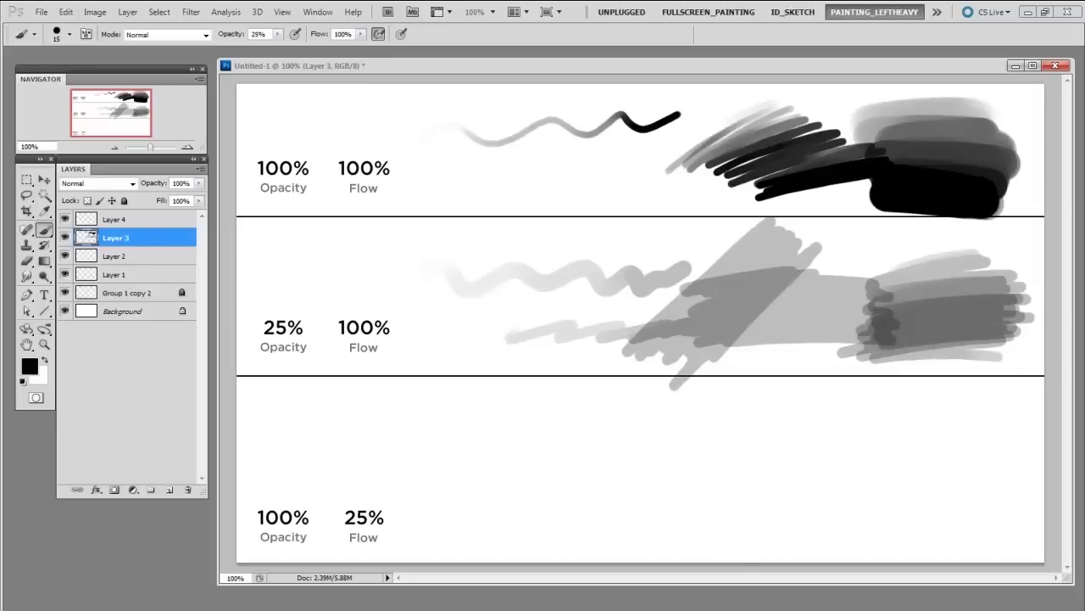
# Restore opacity to 100%, drop flow to about 24%, and paint wavy and soft grey bottom-row strokes.
pyautogui.moveTo(277, 34); pyautogui.dragTo(350, 52)
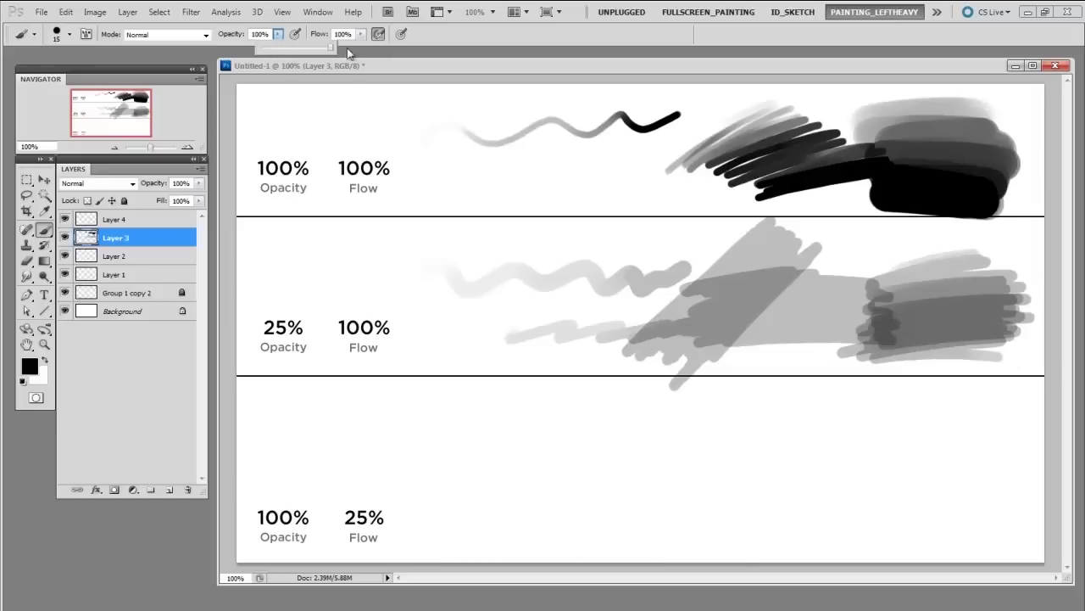
pyautogui.moveTo(361, 34); pyautogui.dragTo(346, 47)
pyautogui.click(482, 537)
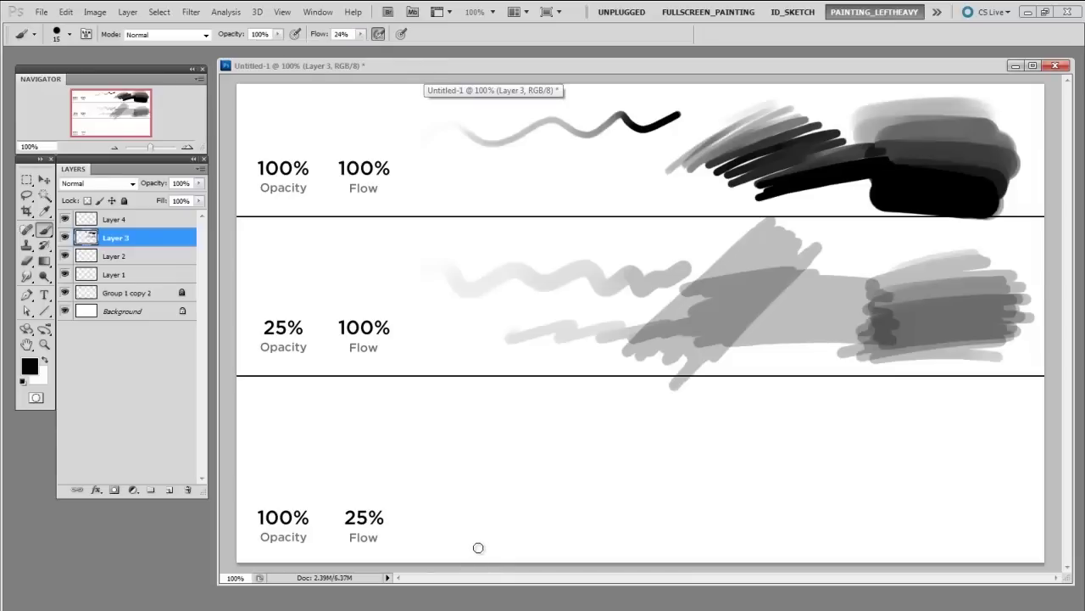
pyautogui.moveTo(402, 441); pyautogui.dragTo(660, 421)
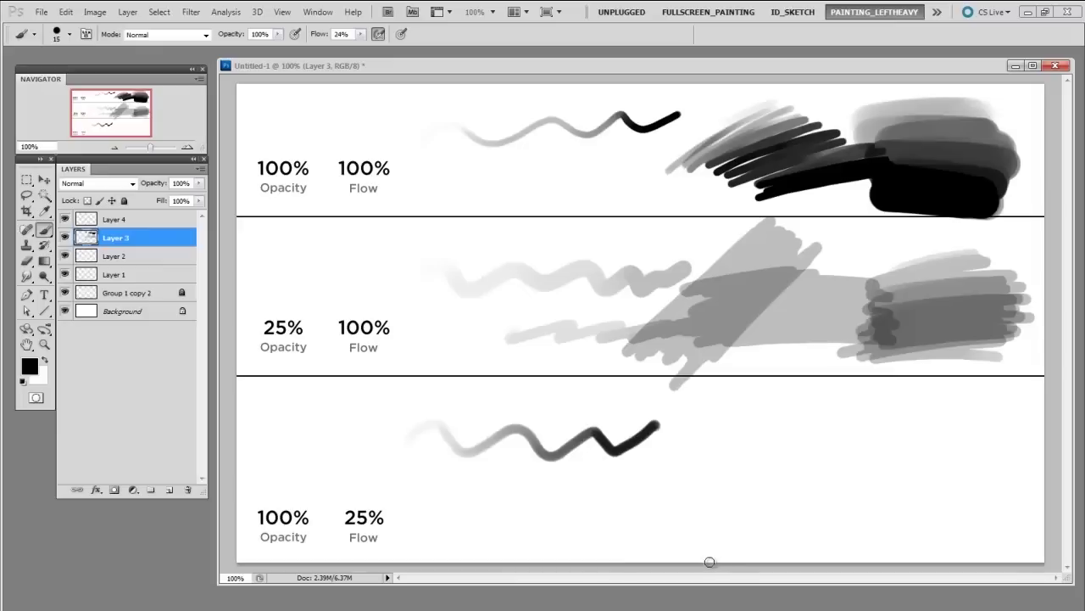
pyautogui.moveTo(725, 436)
pyautogui.mouseDown()
pyautogui.moveTo(677, 473)
pyautogui.moveTo(763, 436)
pyautogui.moveTo(789, 453)
pyautogui.moveTo(704, 491)
pyautogui.moveTo(720, 517)
pyautogui.moveTo(799, 495)
pyautogui.moveTo(717, 479)
pyautogui.moveTo(831, 454)
pyautogui.moveTo(848, 497)
pyautogui.moveTo(839, 471)
pyautogui.moveTo(793, 492)
pyautogui.mouseUp()
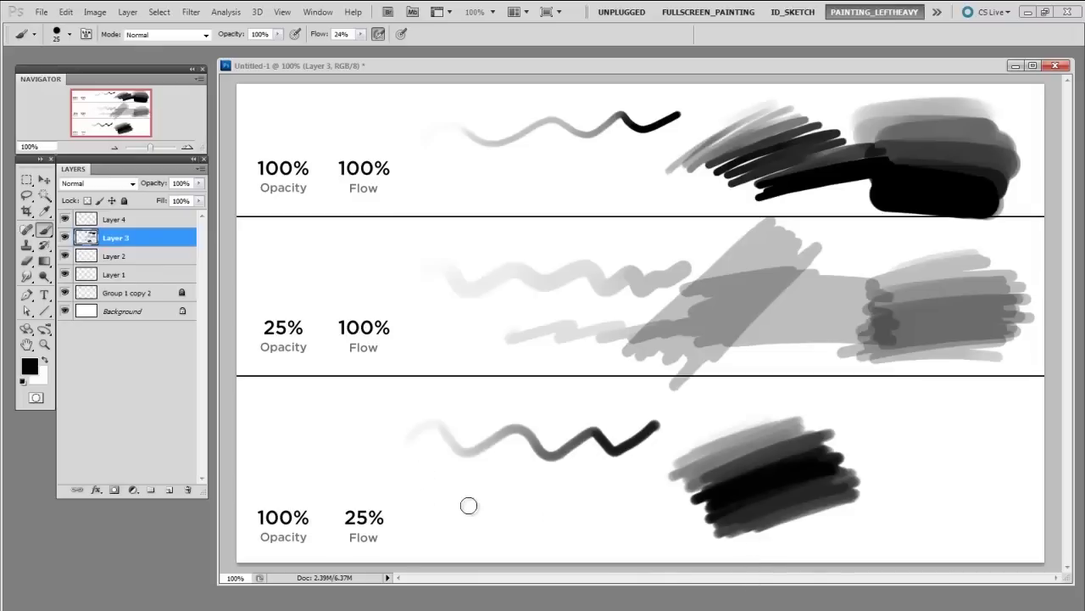
# With a growing brush, add faint strokes, large soft grey strokes and a dark S-stroke at bottom right.
pyautogui.press(']')
pyautogui.moveTo(428, 493)
pyautogui.mouseDown()
pyautogui.moveTo(561, 506)
pyautogui.moveTo(627, 535)
pyautogui.moveTo(695, 533)
pyautogui.mouseUp()
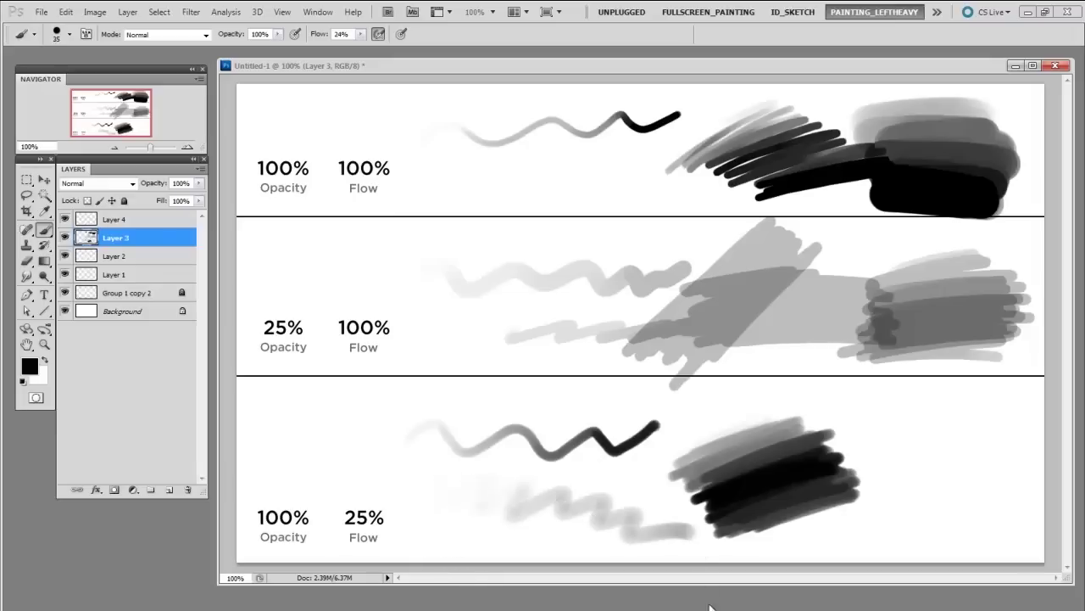
pyautogui.press(']')
pyautogui.press(']')
pyautogui.press(']')
pyautogui.moveTo(946, 424); pyautogui.dragTo(975, 466)
pyautogui.press(']')
pyautogui.moveTo(874, 449)
pyautogui.mouseDown()
pyautogui.moveTo(987, 460)
pyautogui.moveTo(872, 443)
pyautogui.moveTo(918, 483)
pyautogui.moveTo(924, 522)
pyautogui.moveTo(944, 449)
pyautogui.moveTo(874, 424)
pyautogui.moveTo(891, 489)
pyautogui.moveTo(979, 501)
pyautogui.mouseUp()
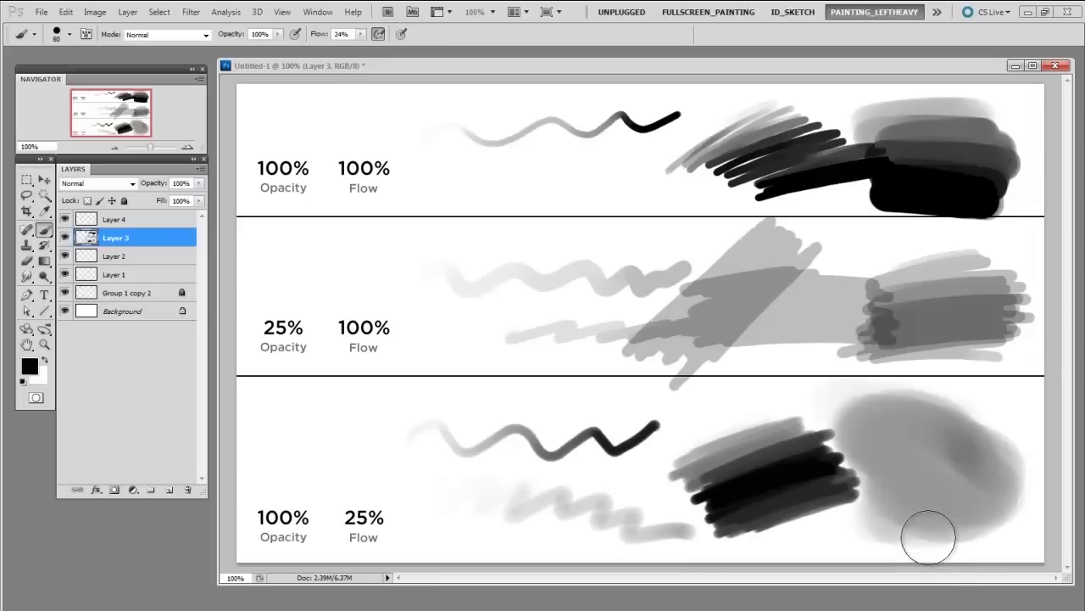
pyautogui.press('[')
pyautogui.press('[')
pyautogui.press('[')
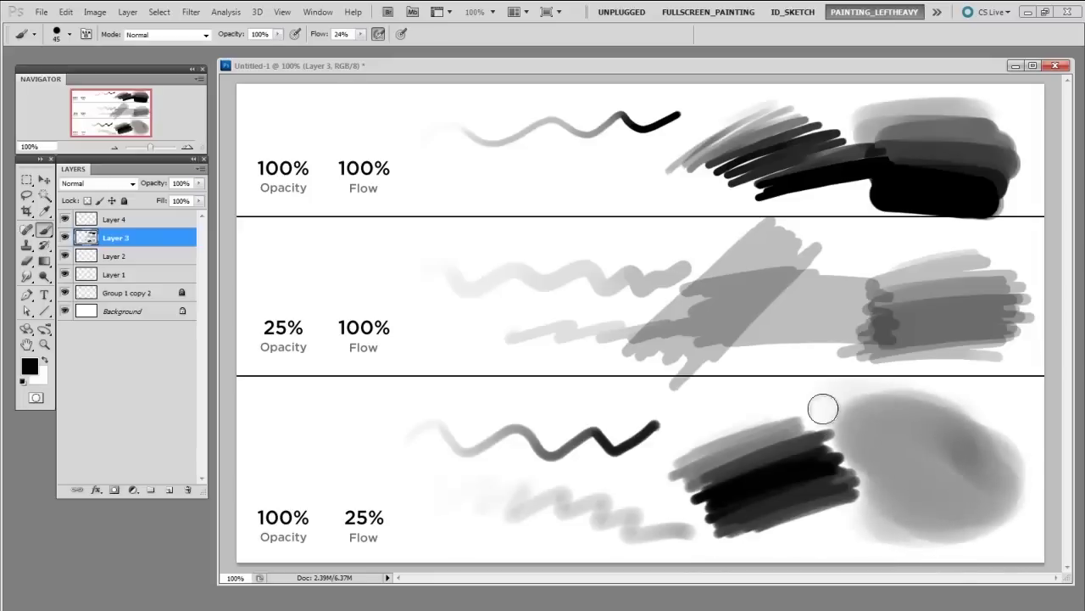
pyautogui.moveTo(852, 404)
pyautogui.mouseDown()
pyautogui.moveTo(956, 436)
pyautogui.moveTo(975, 509)
pyautogui.moveTo(903, 530)
pyautogui.moveTo(971, 409)
pyautogui.mouseUp()
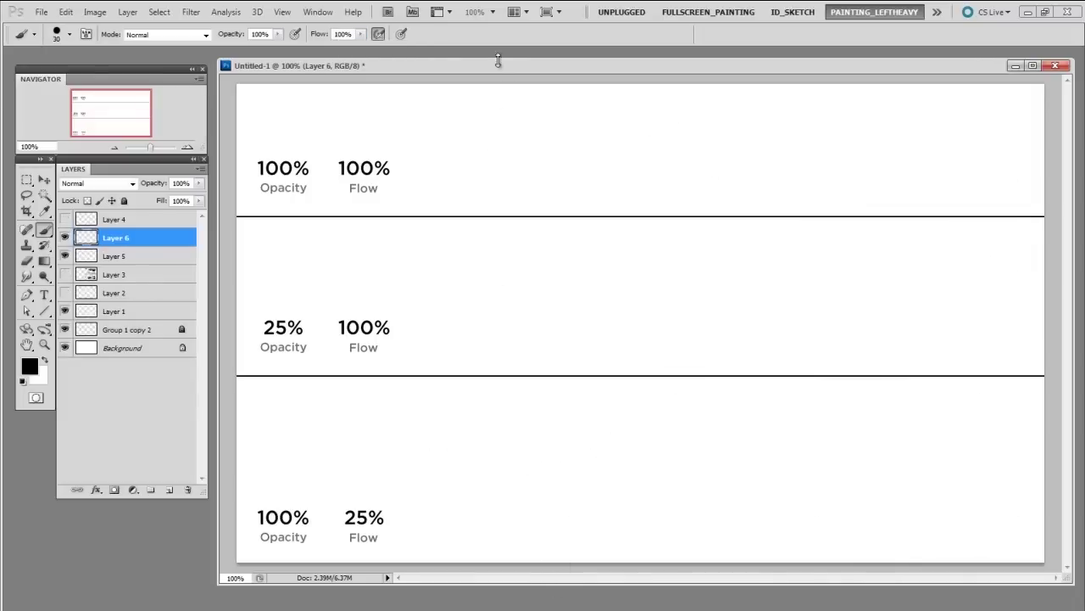
# With flow at 100% and brush size 15, paint a black wavy stroke and broad scribble up top.
pyautogui.click(498, 66)
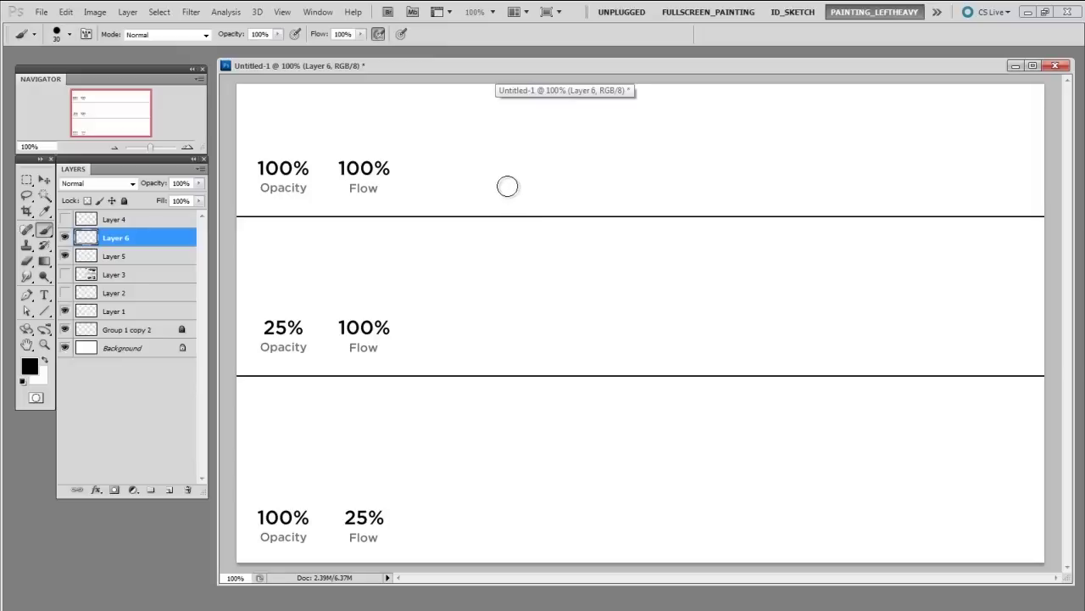
pyautogui.press('[')
pyautogui.press('[')
pyautogui.press('[')
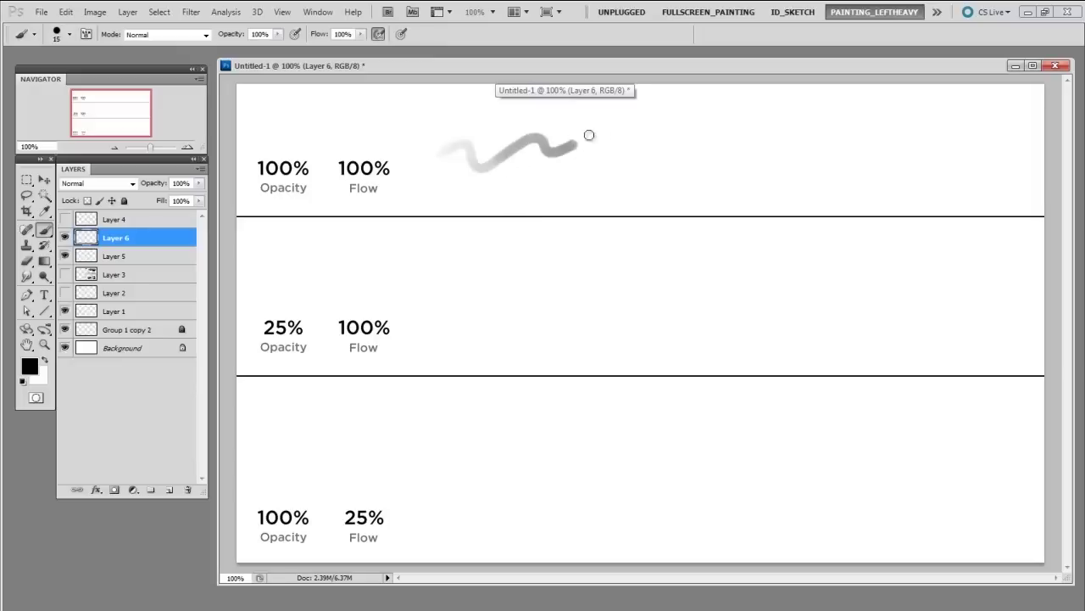
pyautogui.moveTo(589, 135); pyautogui.dragTo(709, 131)
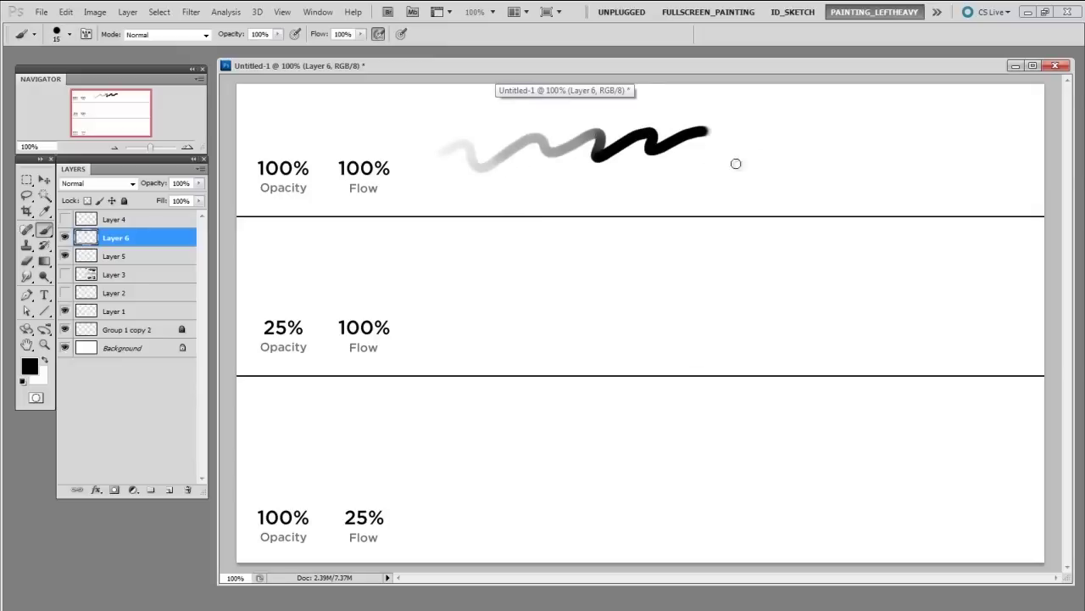
pyautogui.moveTo(727, 136)
pyautogui.mouseDown()
pyautogui.moveTo(763, 170)
pyautogui.moveTo(885, 169)
pyautogui.moveTo(820, 188)
pyautogui.moveTo(890, 169)
pyautogui.moveTo(772, 144)
pyautogui.moveTo(882, 174)
pyautogui.mouseUp()
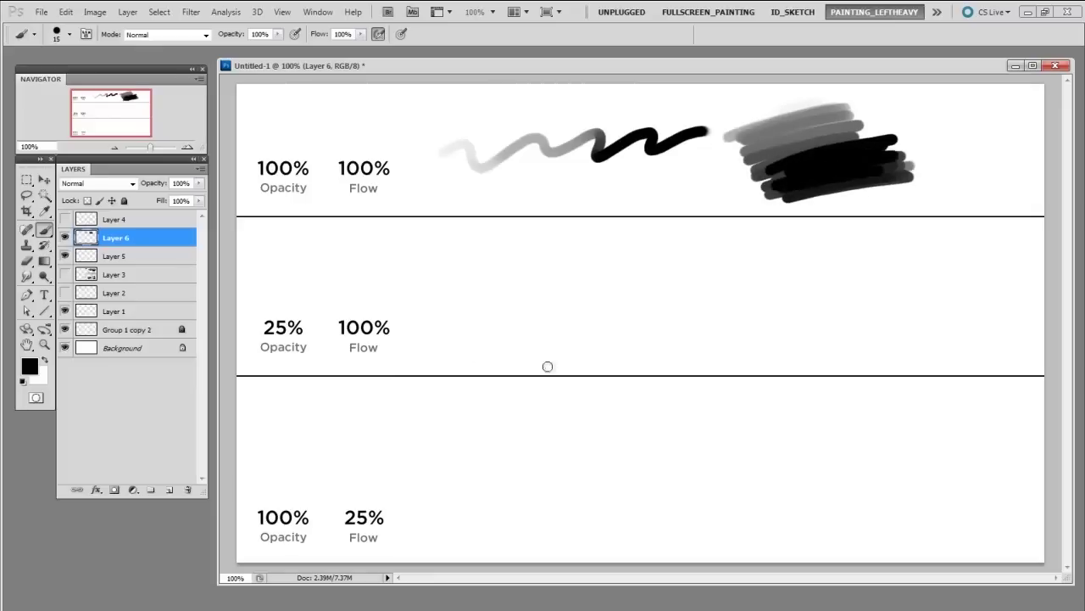
# Lower opacity to 26% and scribble pale grey strokes with a darker diagonal in the middle row.
pyautogui.click(277, 34)
pyautogui.moveTo(280, 47); pyautogui.dragTo(226, 48)
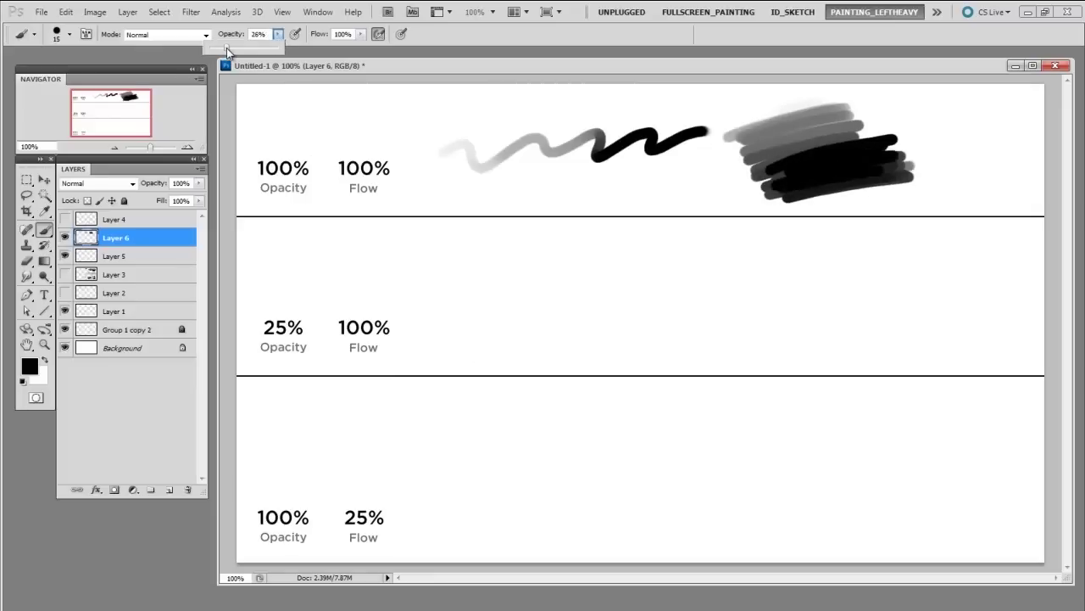
pyautogui.moveTo(506, 235)
pyautogui.mouseDown()
pyautogui.moveTo(526, 260)
pyautogui.moveTo(477, 315)
pyautogui.moveTo(559, 294)
pyautogui.moveTo(640, 238)
pyautogui.moveTo(529, 332)
pyautogui.moveTo(504, 315)
pyautogui.mouseUp()
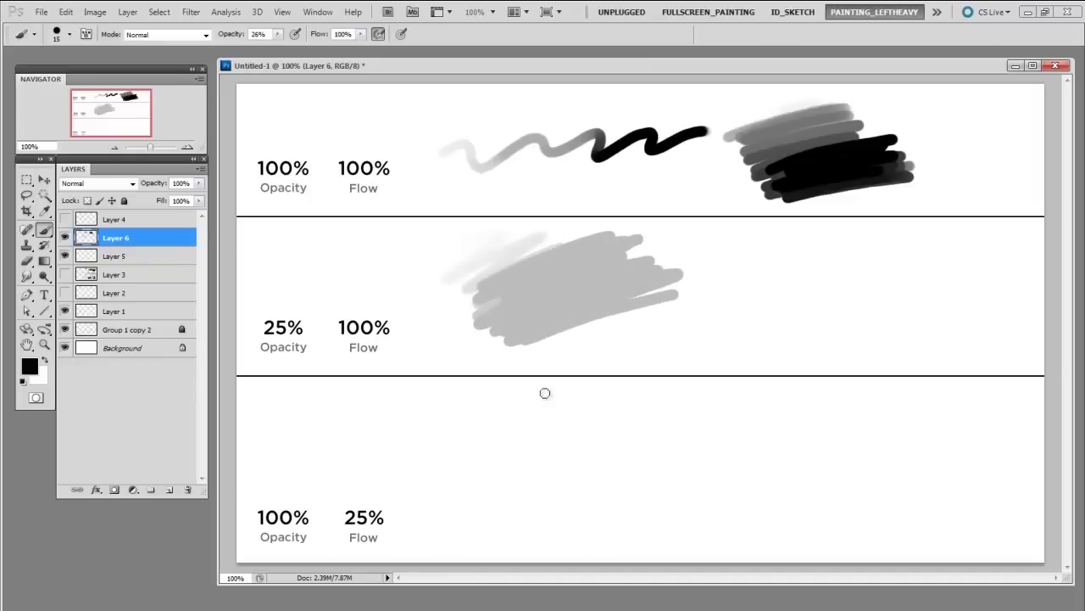
pyautogui.moveTo(548, 359); pyautogui.dragTo(678, 238)
pyautogui.moveTo(679, 238)
pyautogui.mouseDown()
pyautogui.moveTo(555, 345)
pyautogui.moveTo(683, 242)
pyautogui.moveTo(569, 352)
pyautogui.moveTo(584, 356)
pyautogui.moveTo(725, 253)
pyautogui.mouseUp()
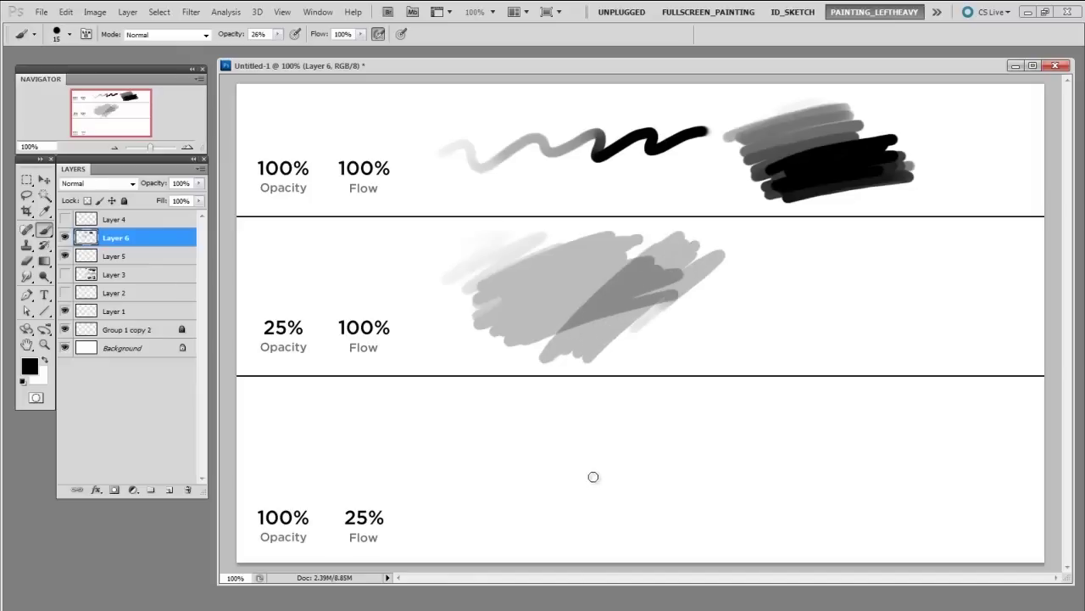
# Set opacity to 100% and flow to 22%, then paint a faint zigzag in the 25% Flow row.
pyautogui.click(277, 34)
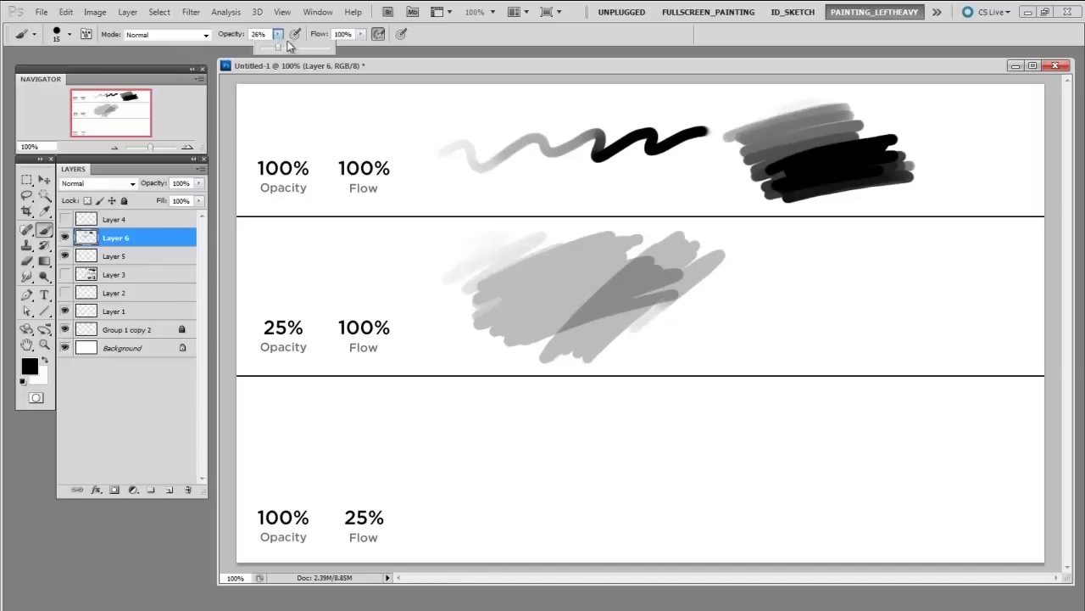
pyautogui.moveTo(288, 46)
pyautogui.mouseDown()
pyautogui.moveTo(365, 53)
pyautogui.moveTo(307, 49)
pyautogui.mouseUp()
pyautogui.click(361, 34)
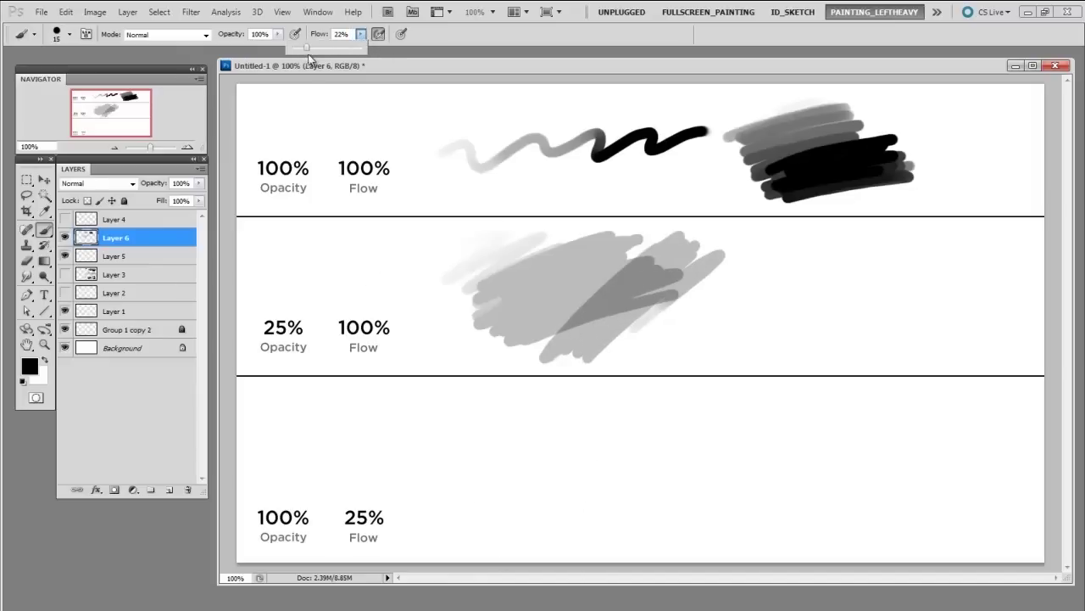
pyautogui.click(412, 465)
pyautogui.moveTo(428, 467)
pyautogui.mouseDown()
pyautogui.moveTo(549, 462)
pyautogui.moveTo(683, 436)
pyautogui.mouseUp()
# Enlarge the brush up to size 80 and build long soft strokes into a dense black blob.
pyautogui.press(']')
pyautogui.press(']')
pyautogui.press(']')
pyautogui.press(']')
pyautogui.press(']')
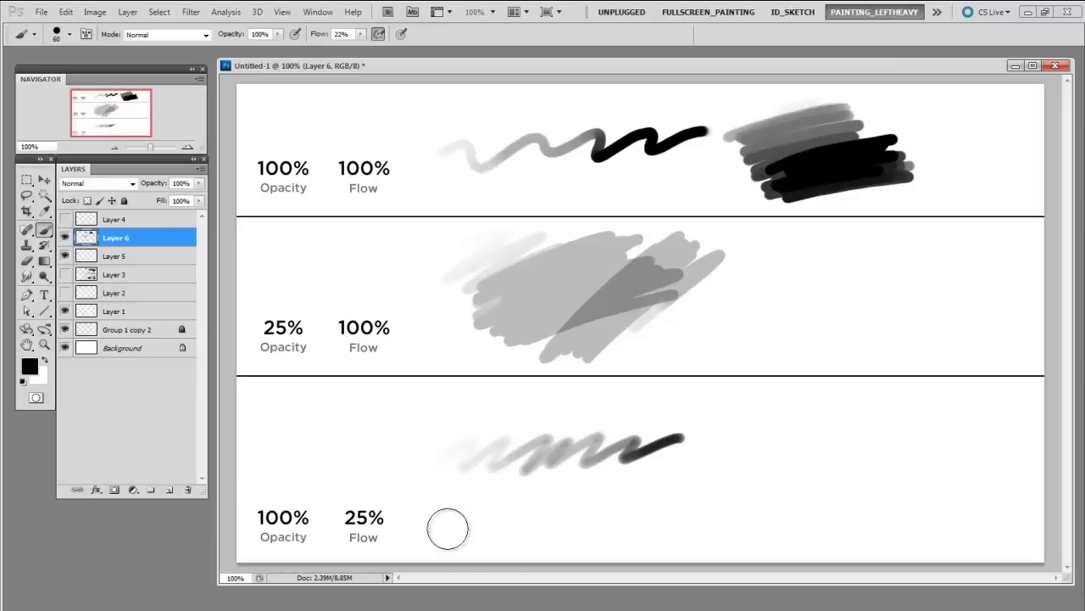
pyautogui.moveTo(448, 529)
pyautogui.mouseDown()
pyautogui.moveTo(846, 512)
pyautogui.moveTo(911, 490)
pyautogui.mouseUp()
pyautogui.moveTo(759, 407)
pyautogui.mouseDown()
pyautogui.moveTo(739, 412)
pyautogui.moveTo(937, 447)
pyautogui.moveTo(954, 496)
pyautogui.mouseUp()
pyautogui.press(']')
pyautogui.press(']')
pyautogui.moveTo(899, 449)
pyautogui.mouseDown()
pyautogui.moveTo(933, 500)
pyautogui.moveTo(840, 534)
pyautogui.moveTo(919, 465)
pyautogui.moveTo(921, 484)
pyautogui.moveTo(878, 458)
pyautogui.moveTo(892, 514)
pyautogui.moveTo(877, 478)
pyautogui.moveTo(933, 415)
pyautogui.moveTo(984, 509)
pyautogui.mouseUp()
pyautogui.press(']')
pyautogui.press(']')
pyautogui.press('[')
pyautogui.press('[')
pyautogui.press('[')
pyautogui.press('[')
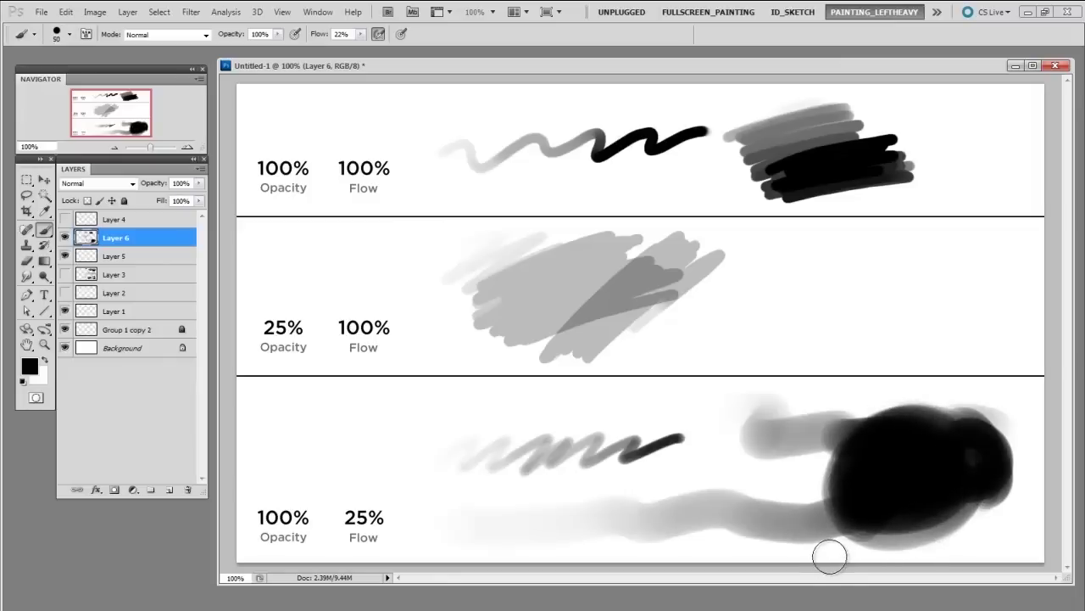